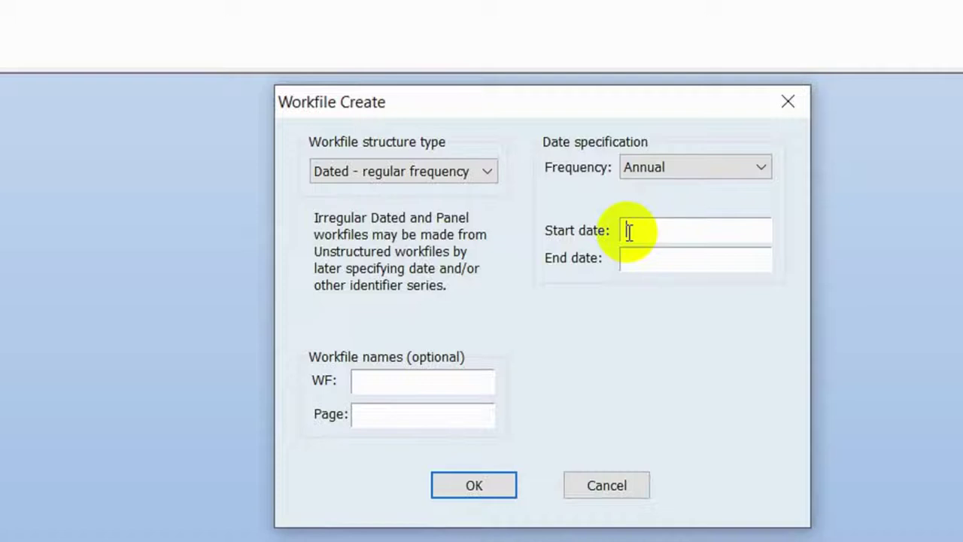
Create the annual workfile with start date 1990 and end date 2020, and move its window clear of the centre
type("1990")
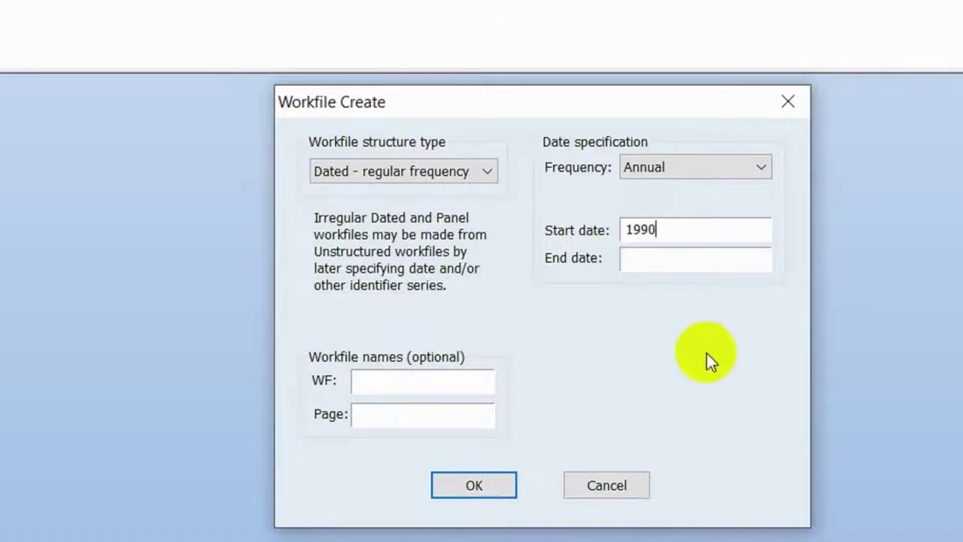
left_click(651, 263)
type("2020")
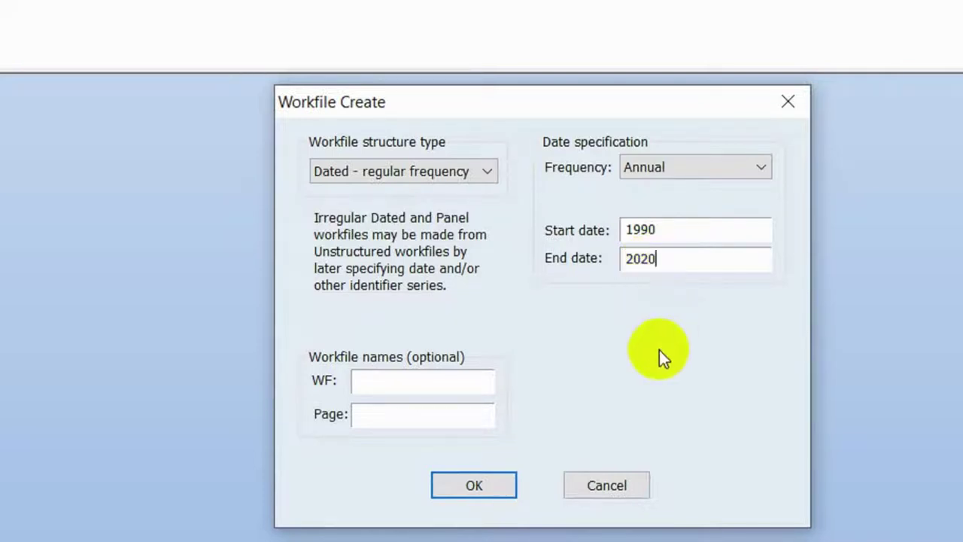
left_click(460, 425)
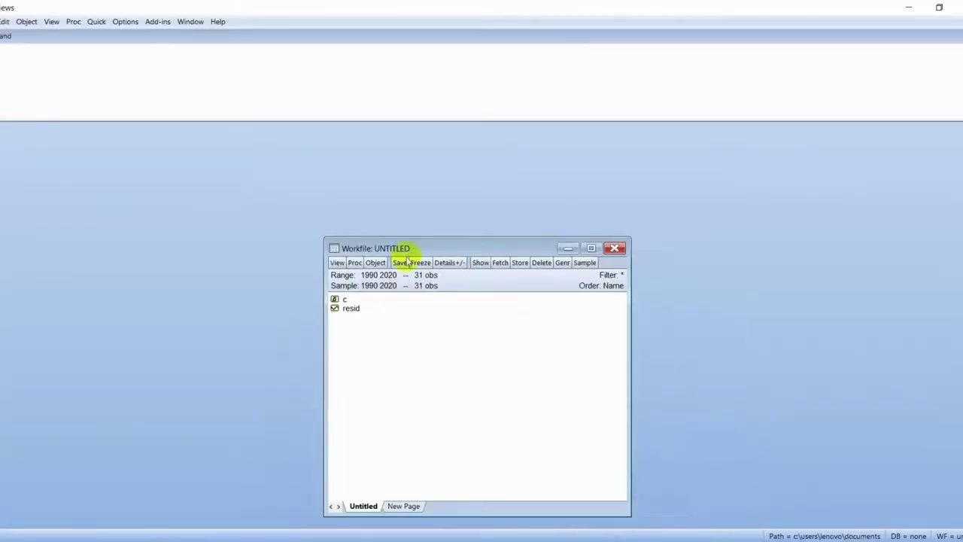
left_click_drag(406, 250, 269, 135)
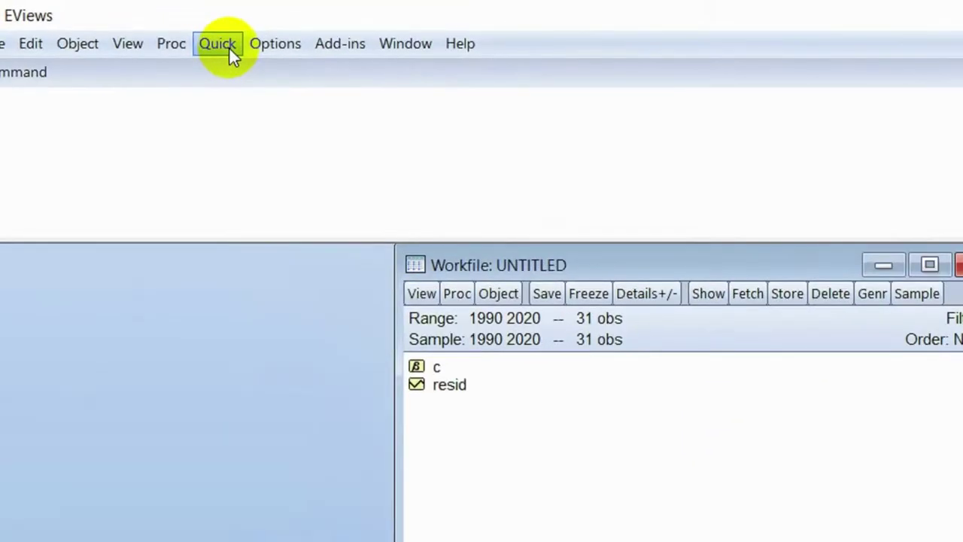
Open an empty group for editing series and place its window beside the workfile
left_click(103, 27)
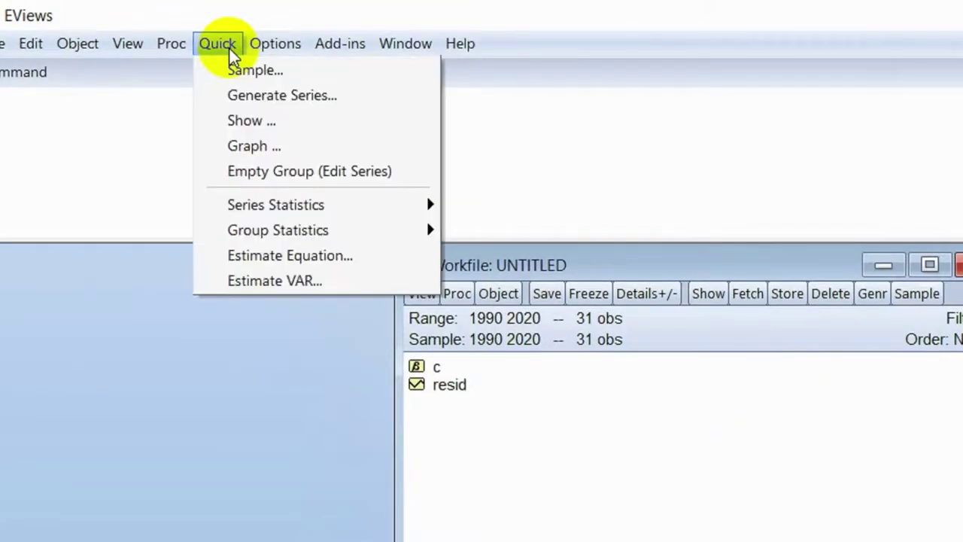
left_click(254, 182)
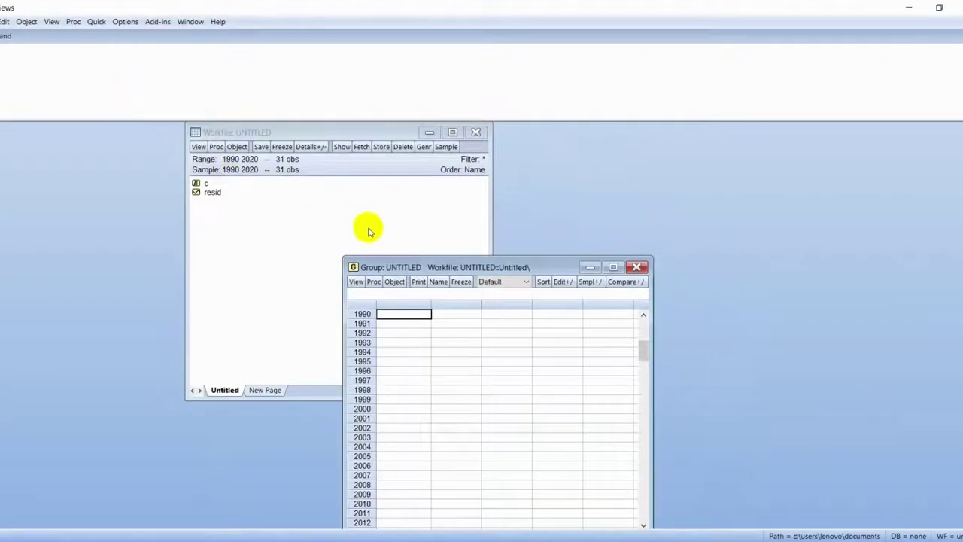
left_click_drag(412, 274, 565, 139)
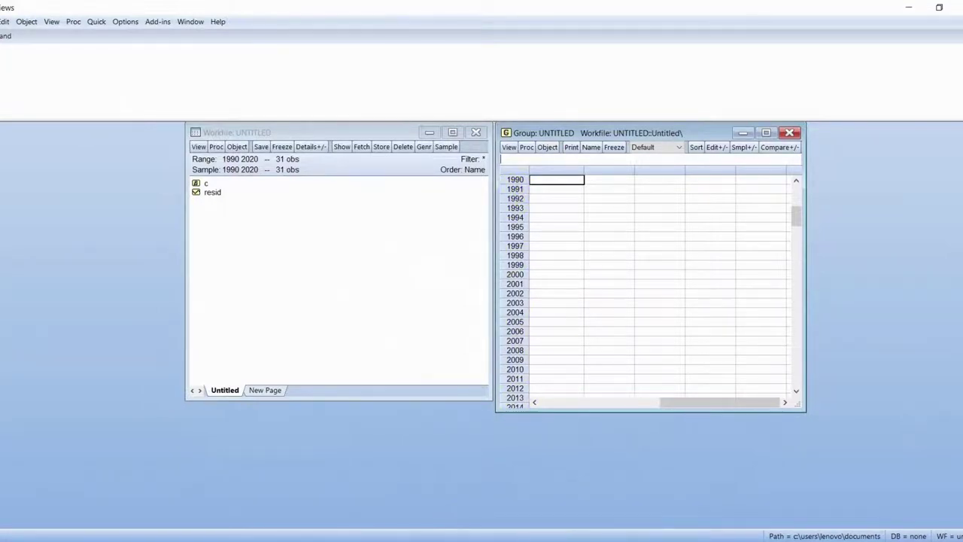
Switch to the Excel workbook and copy the PDB and PMDN values for 1990 to 2020, without headers
left_click(455, 531)
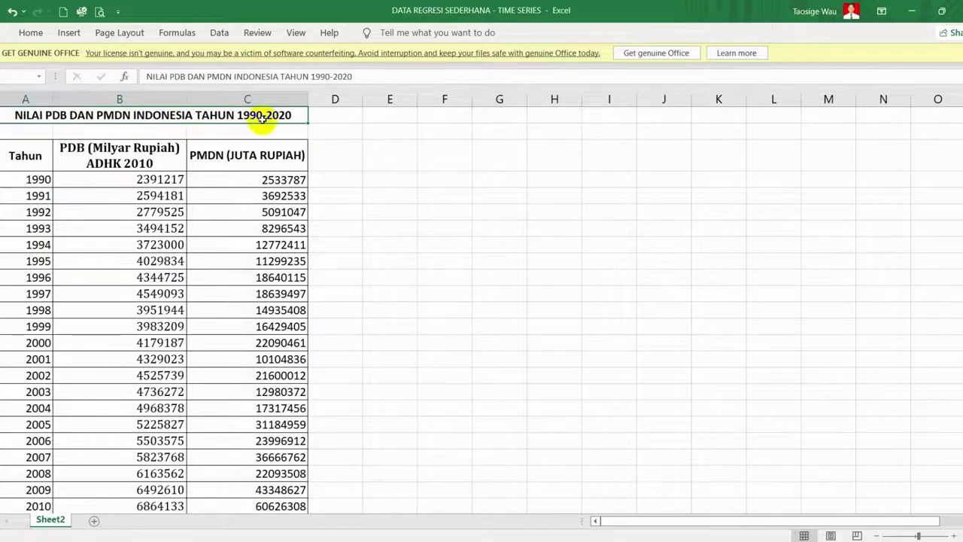
left_click(129, 153)
left_click(199, 159)
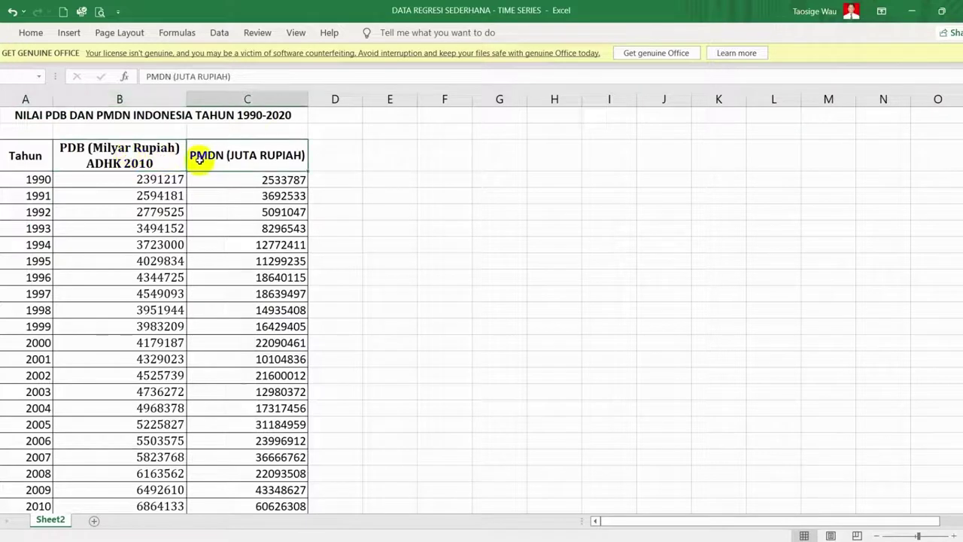
left_click(102, 175)
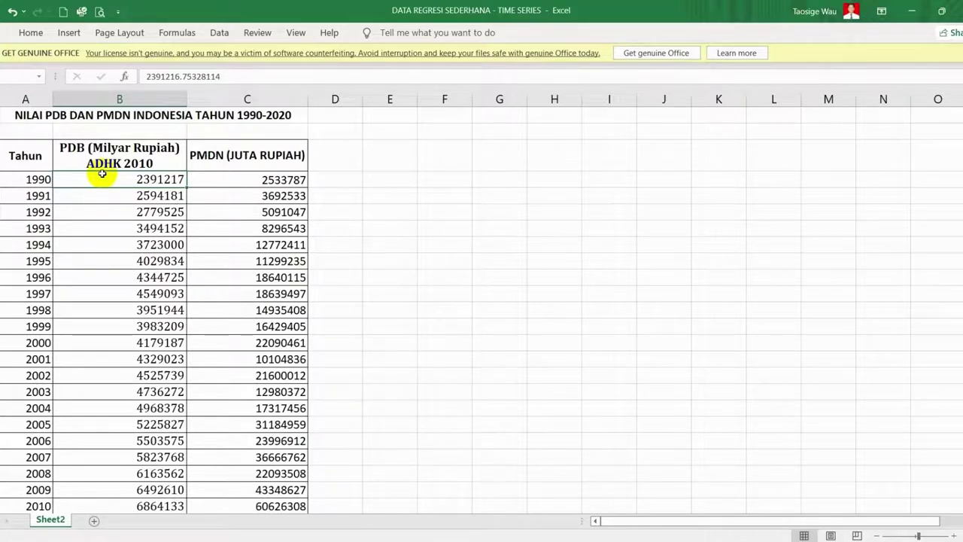
key("shift+Right")
key("ctrl+shift+Down")
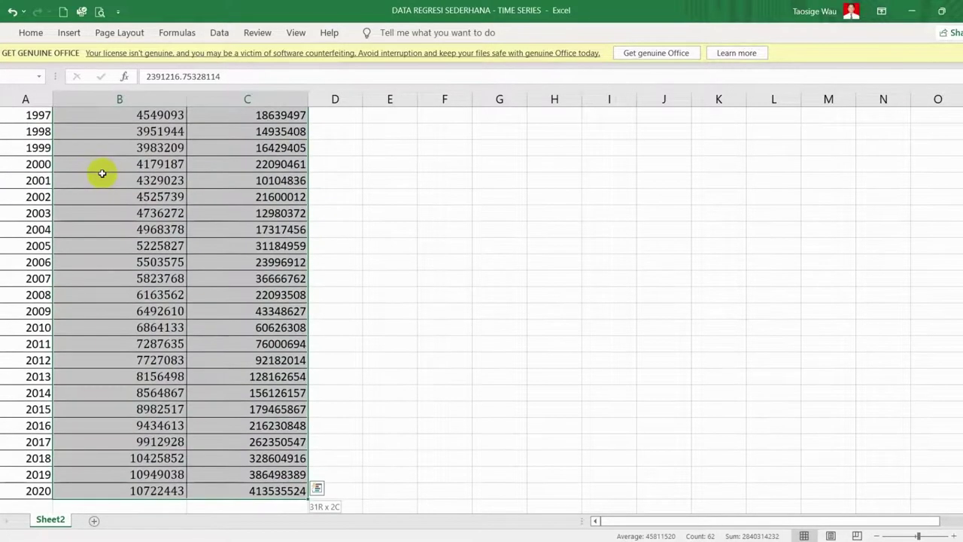
right_click(101, 174)
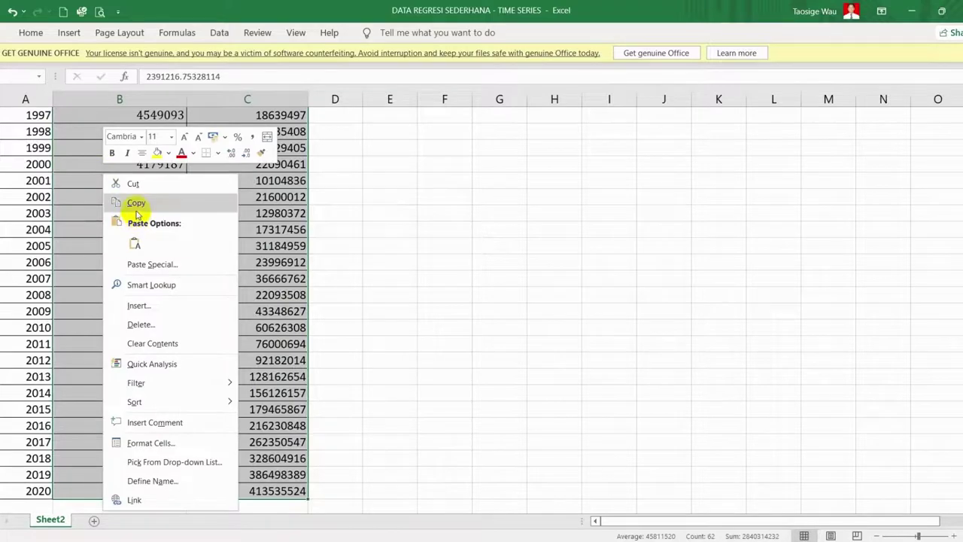
left_click(135, 203)
scroll(376, 462, "up", 3)
Switch back to EViews and paste the copied data into the empty group, starting at the first 1990 cell
mouse_move(446, 540)
left_click(414, 497)
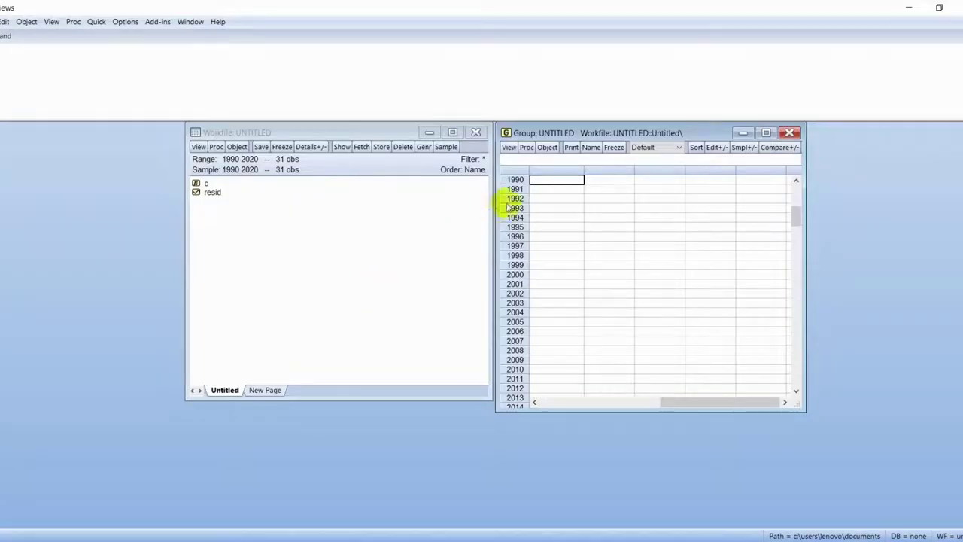
right_click(544, 184)
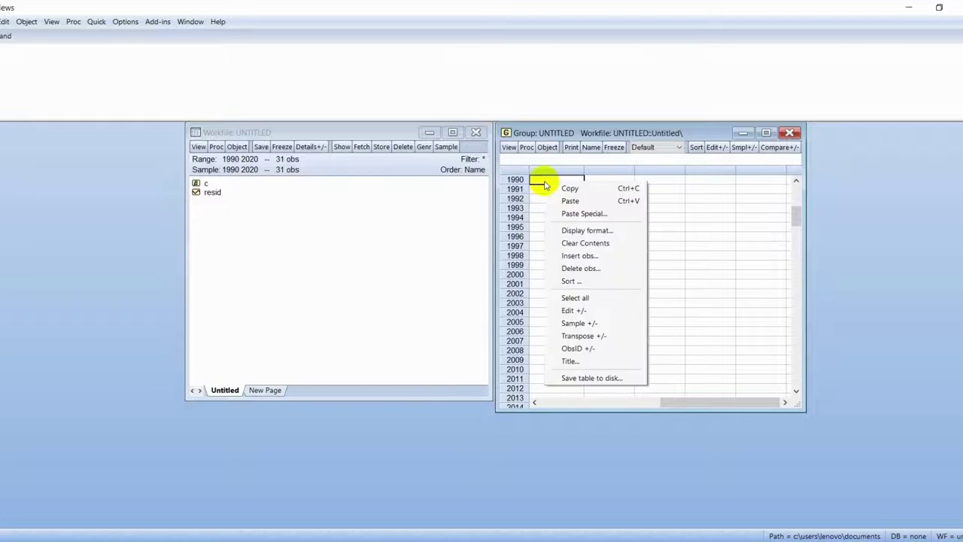
left_click(560, 201)
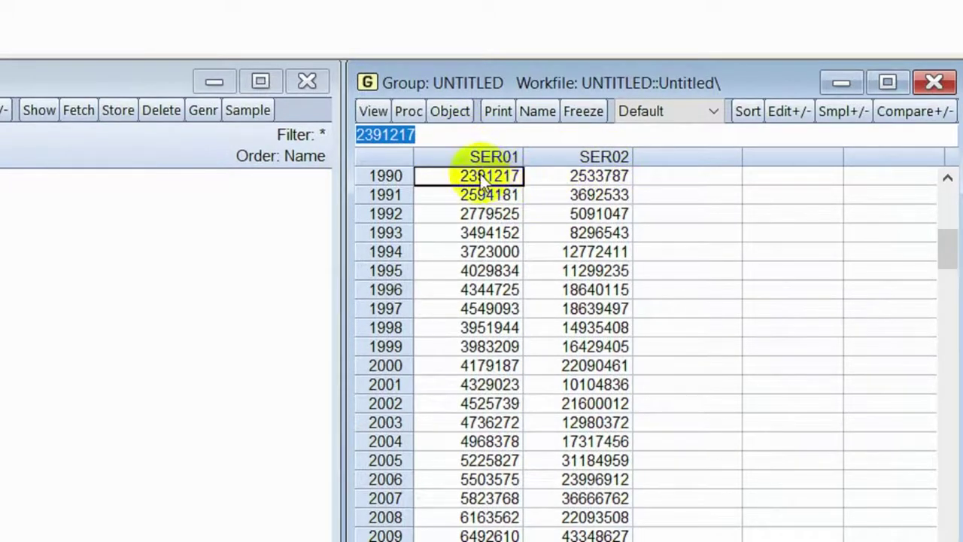
Rename the first pasted series, SER01, as pdb
key("Up")
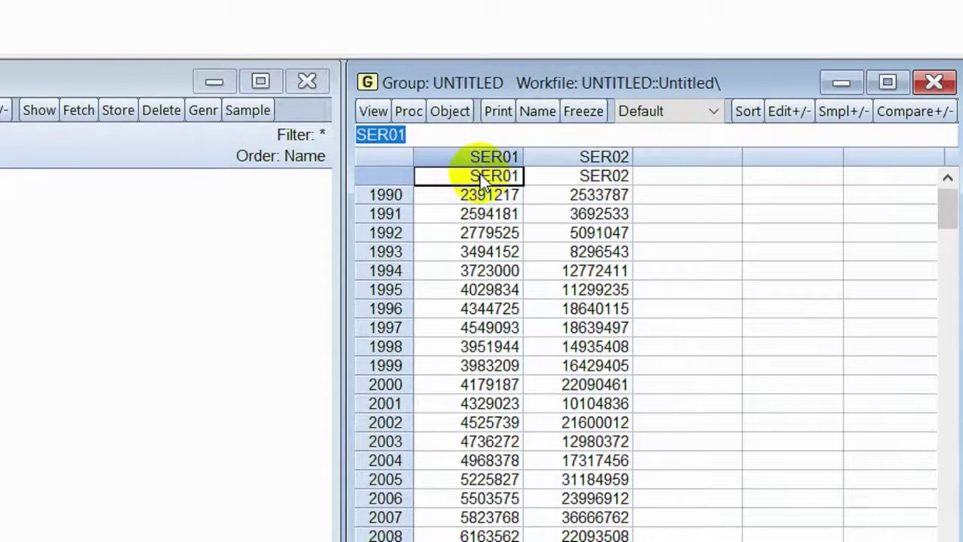
type("p")
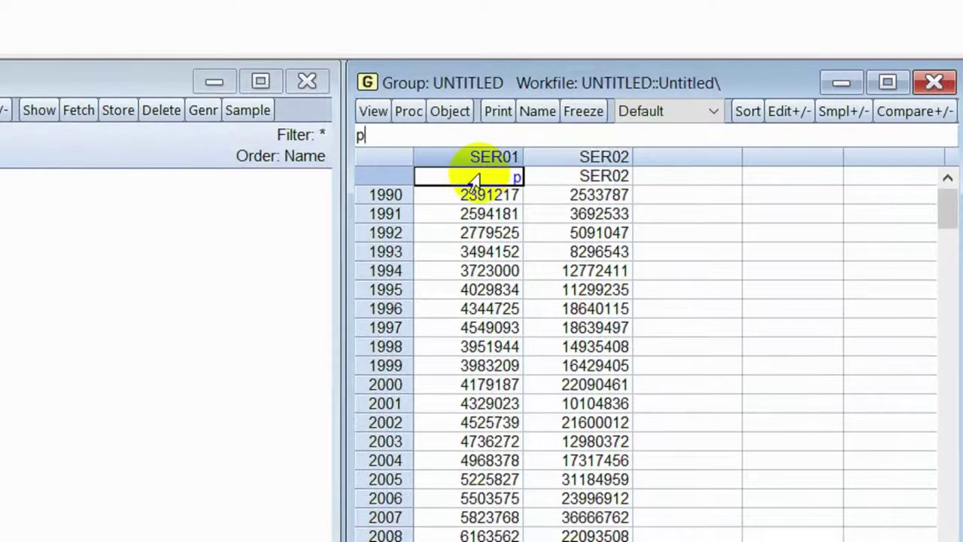
type("db")
key("Return")
left_click(601, 402)
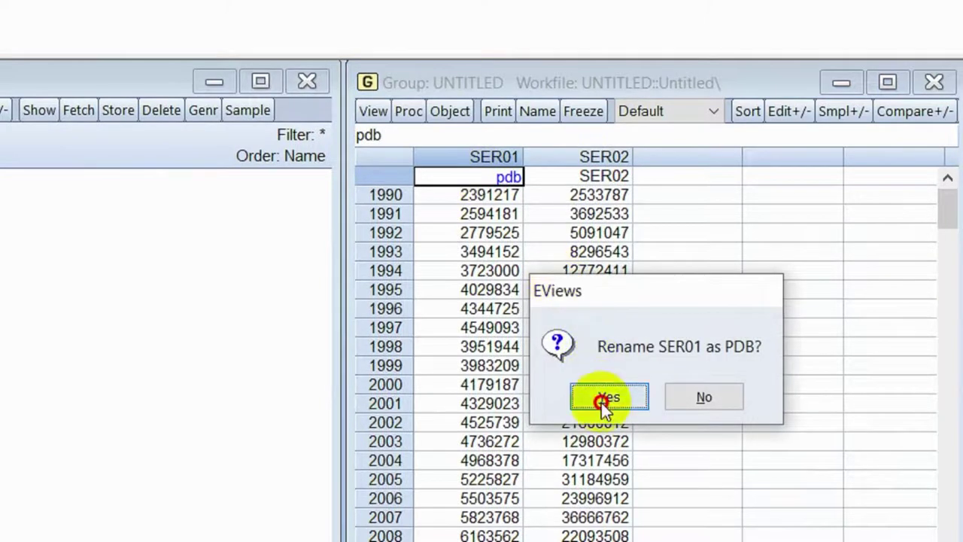
Rename the second pasted series, SER02, as pmdn
left_click(575, 176)
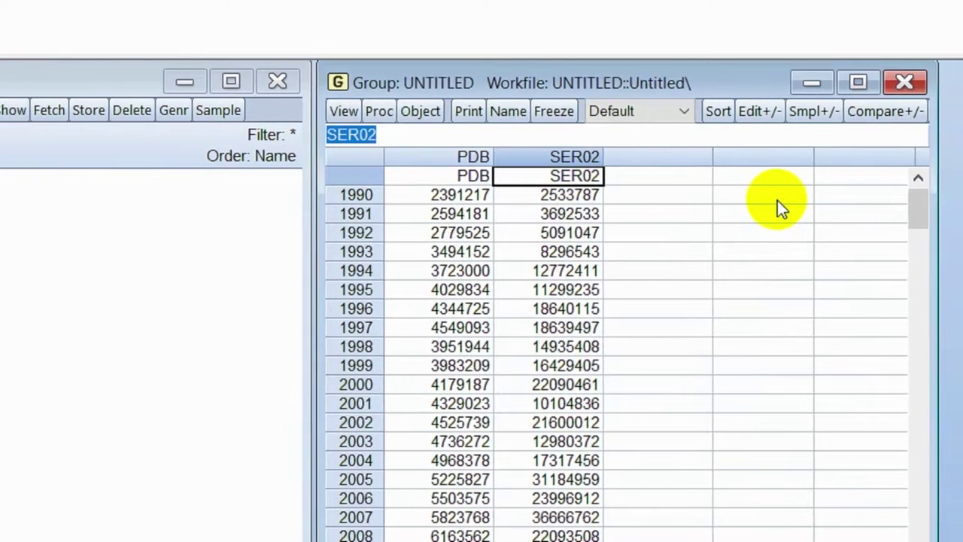
type("pd")
key("BackSpace")
type("mdn")
key("Return")
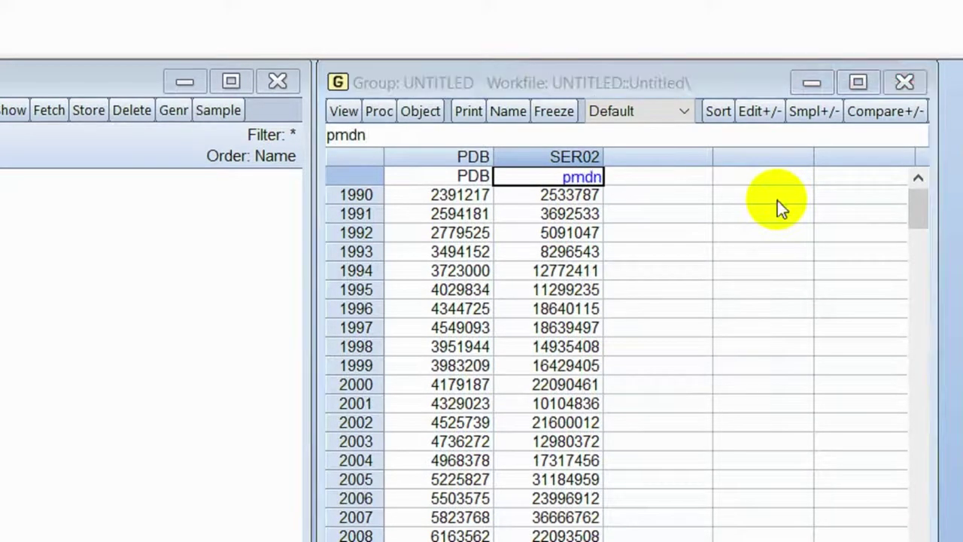
left_click(588, 393)
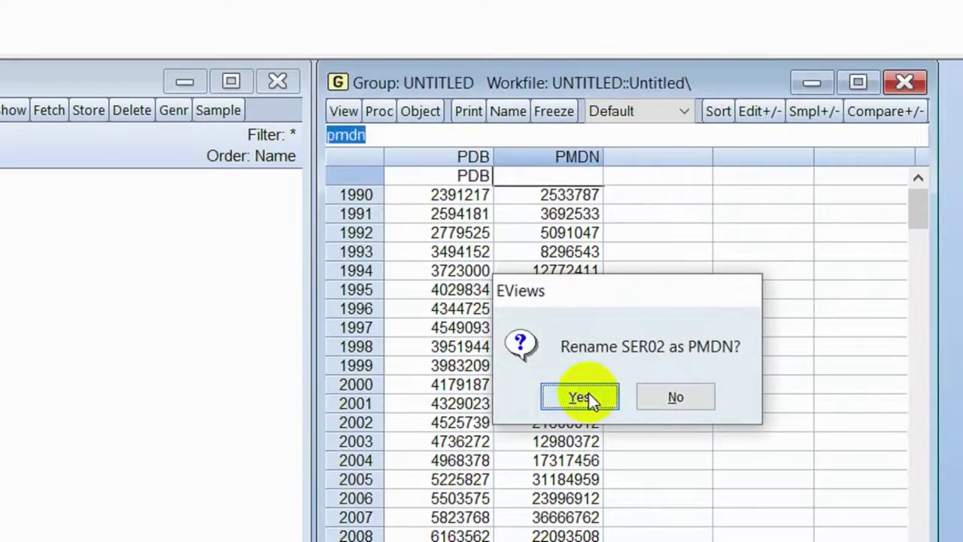
Check the workfile's object list for the pdb, pmdn and resid series
left_click(237, 197)
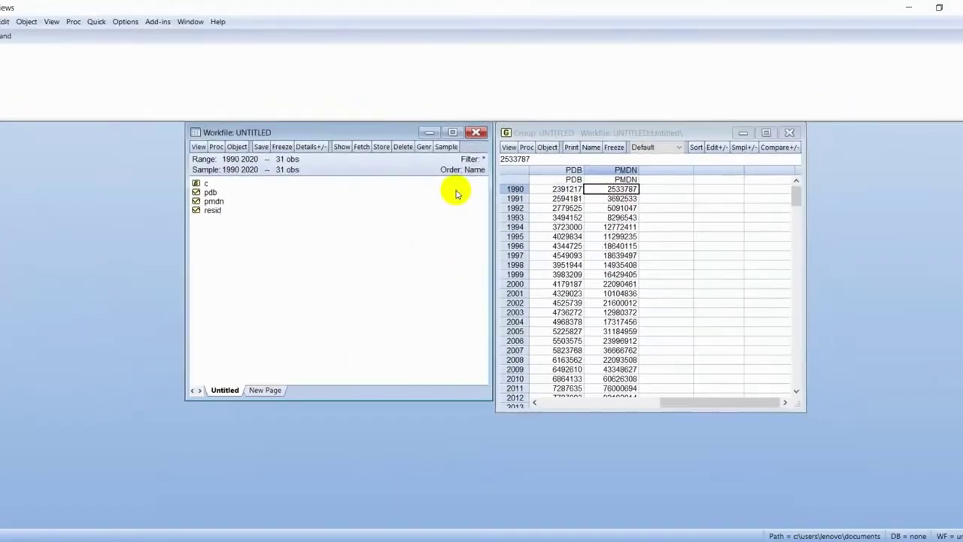
left_click(211, 193)
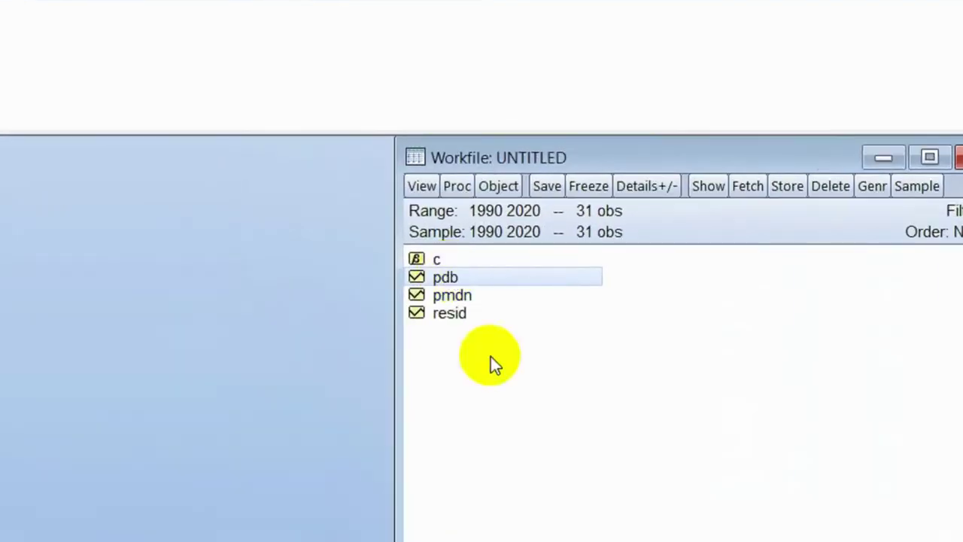
left_click(463, 309)
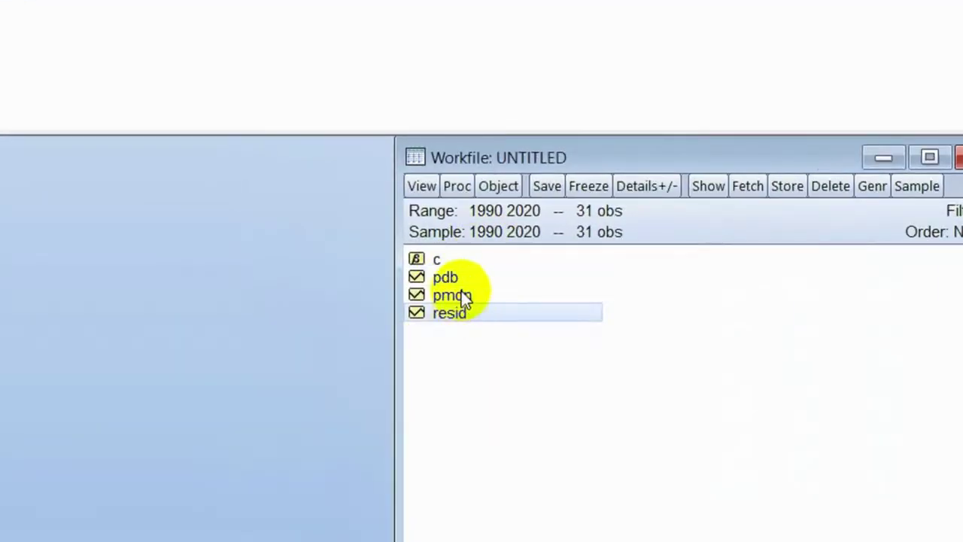
left_click(460, 293)
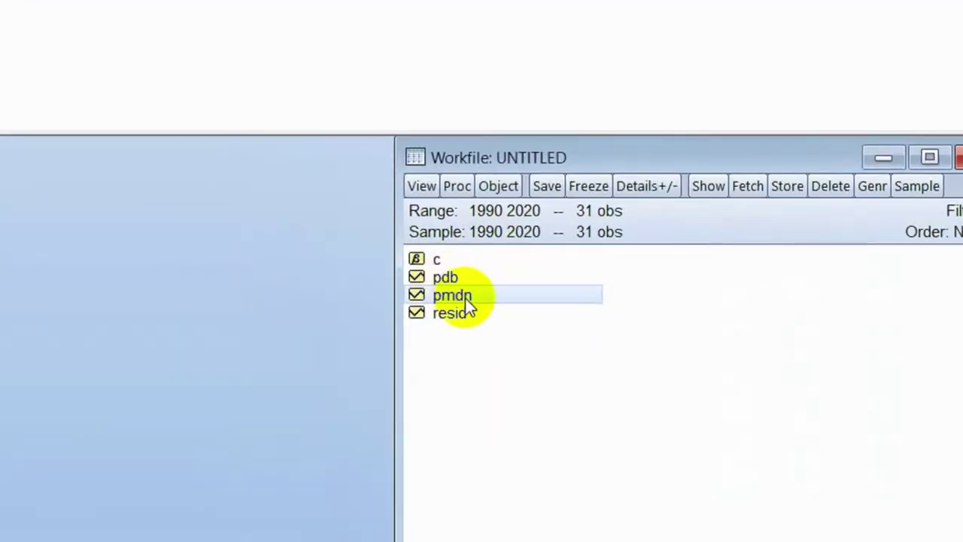
double_click(465, 298)
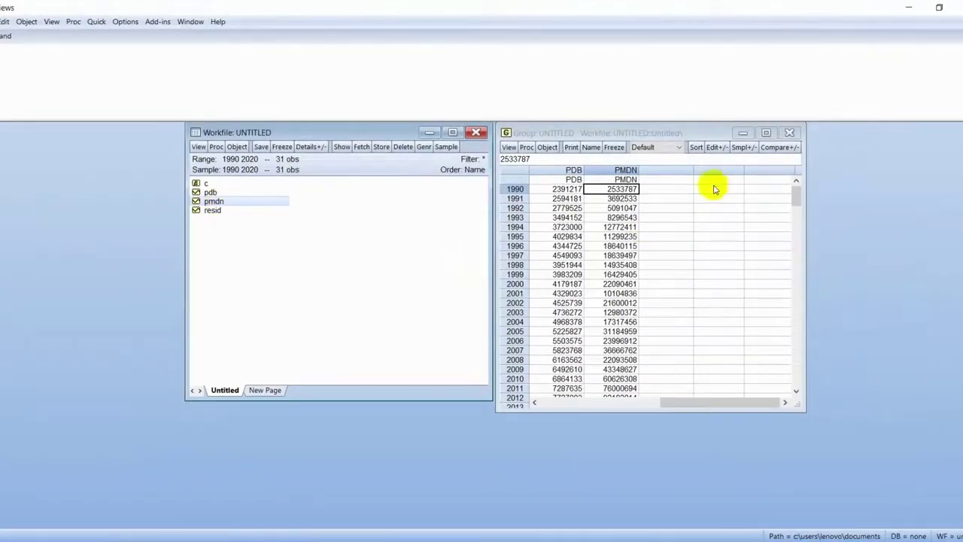
Close the untitled group and delete it without naming it
left_click(688, 226)
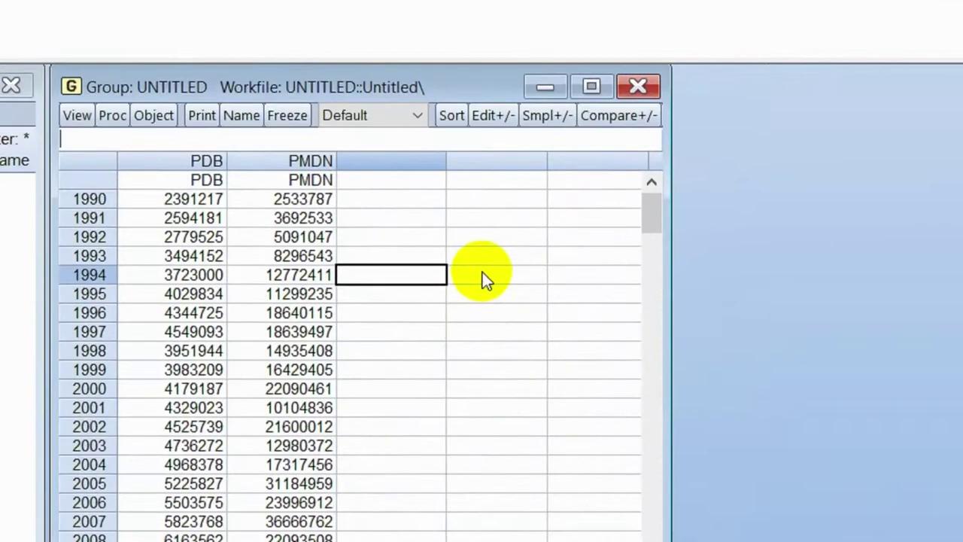
left_click(638, 97)
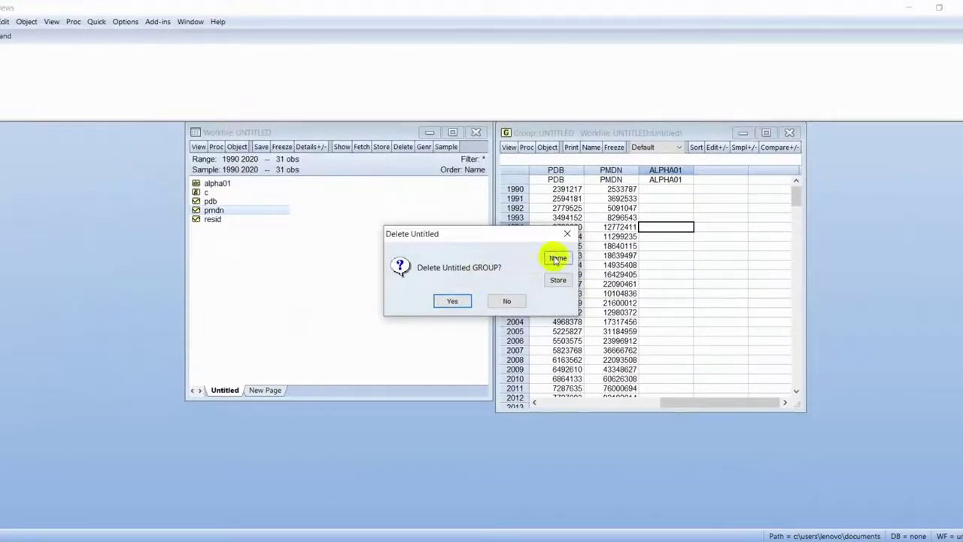
left_click(452, 303)
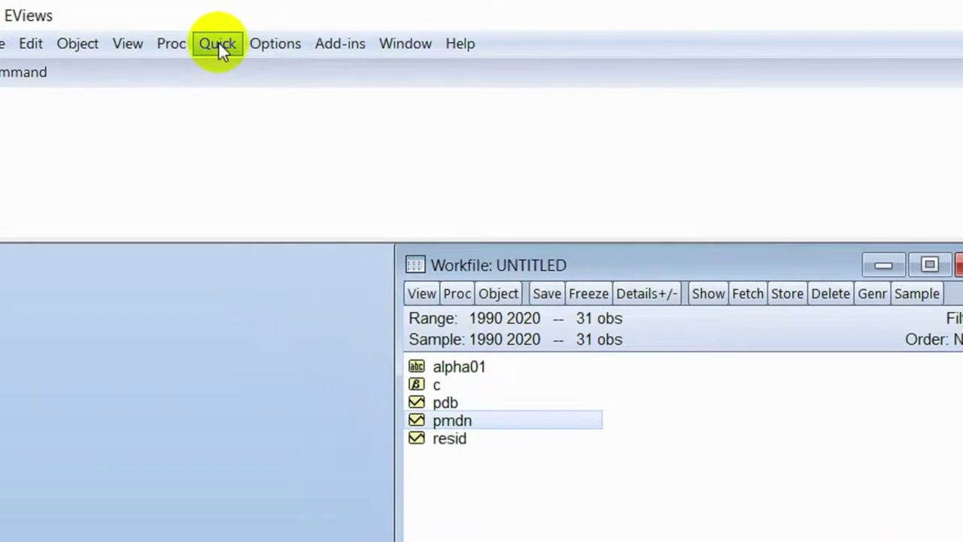
Set up a new equation estimation beside the workfile with the specification pdb c pmdn
left_click(218, 45)
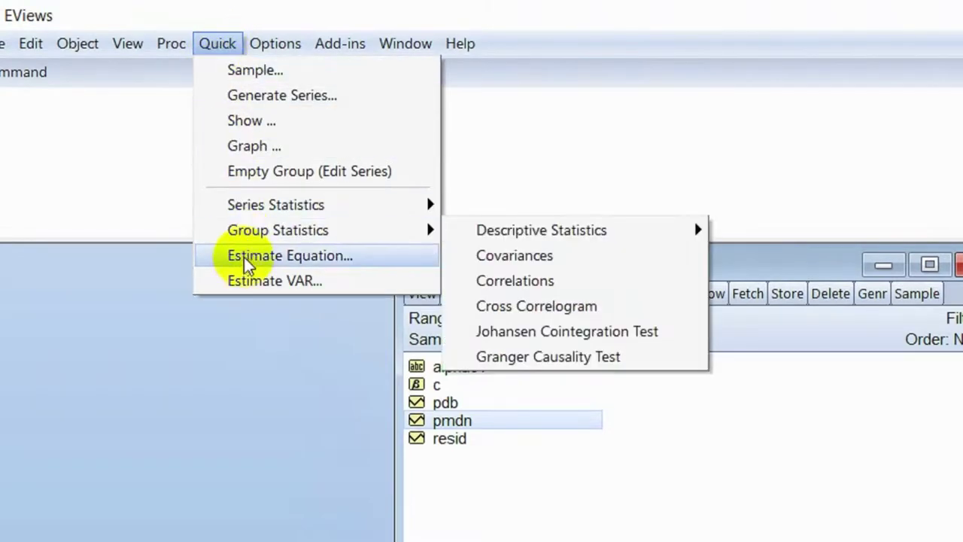
left_click(208, 257)
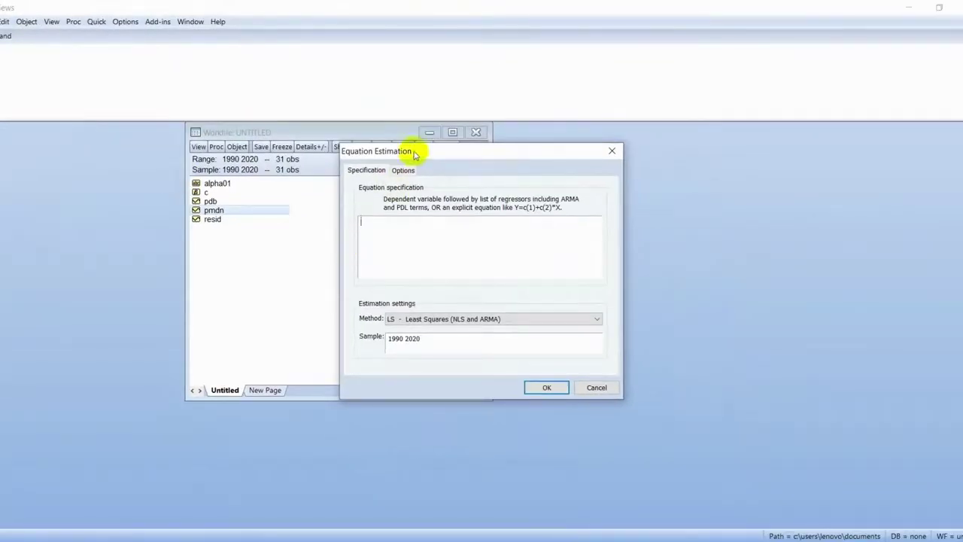
mouse_move(414, 150)
left_mouse_down()
mouse_move(584, 150)
mouse_move(570, 132)
left_mouse_up()
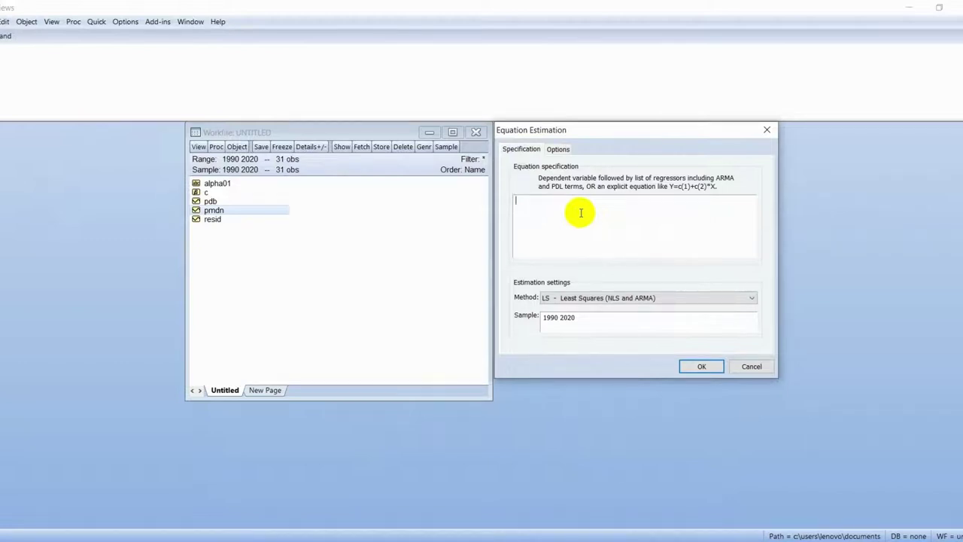
type("pdb")
key("BackSpace")
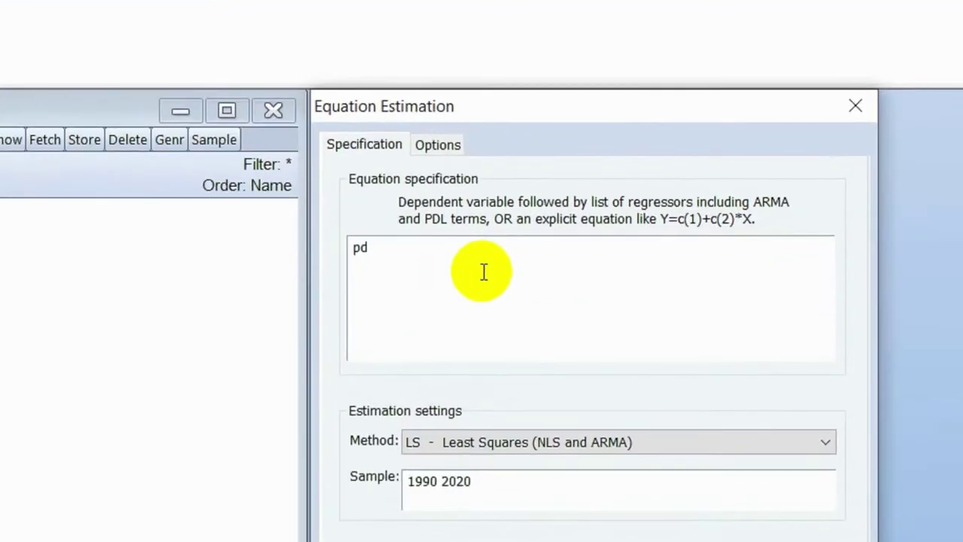
type("b c pmdn")
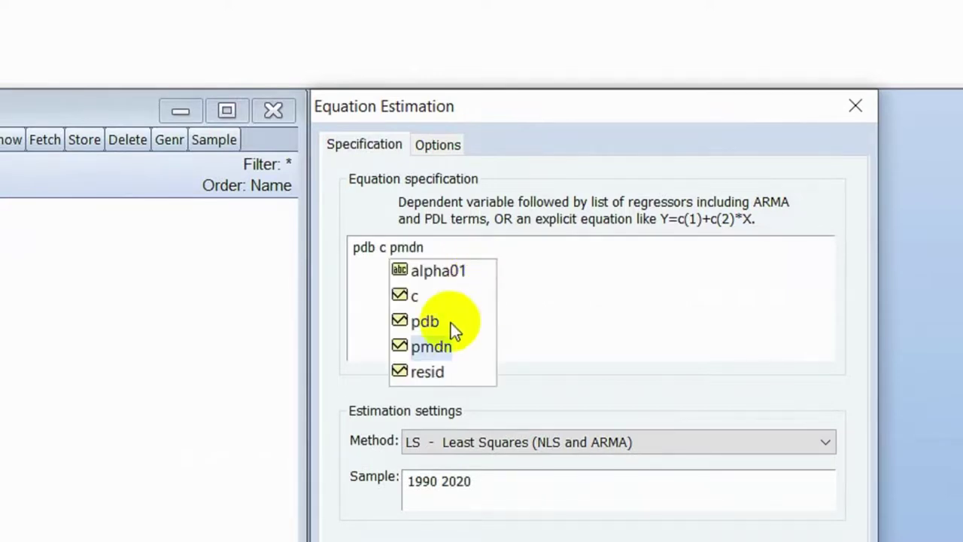
left_click(440, 346)
left_click(554, 312)
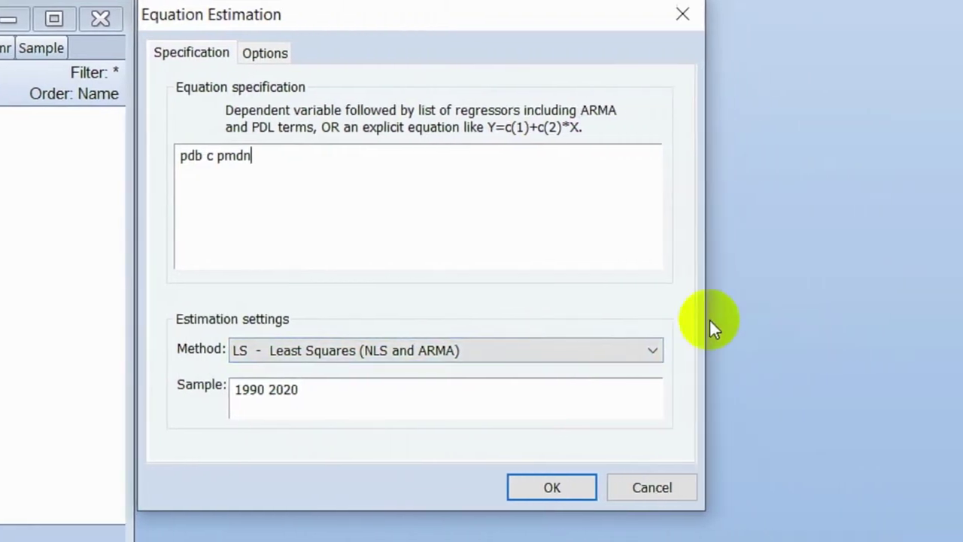
Estimate the equation with the LS - Least Squares (NLS and ARMA) method over 1990 2020 and place its output beside the workfile
left_click(463, 349)
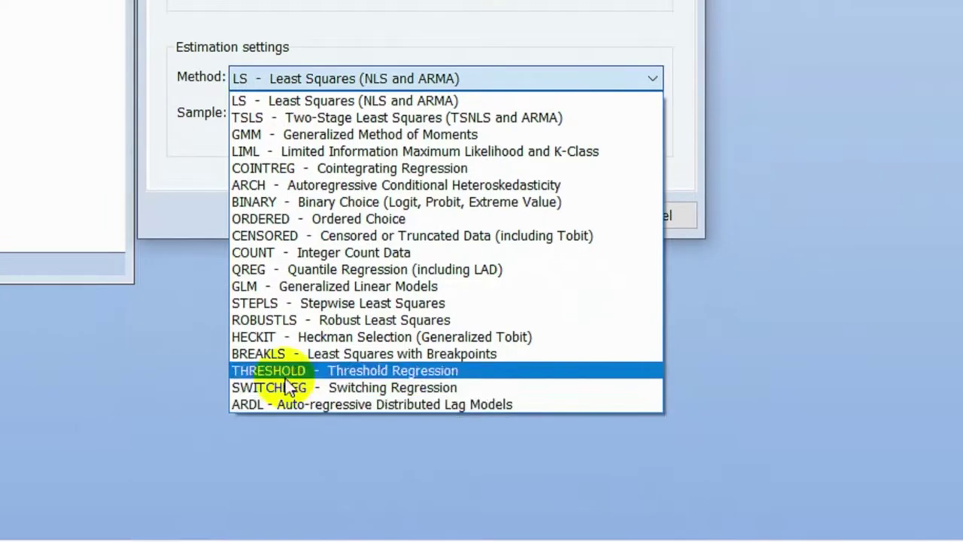
left_click(253, 132)
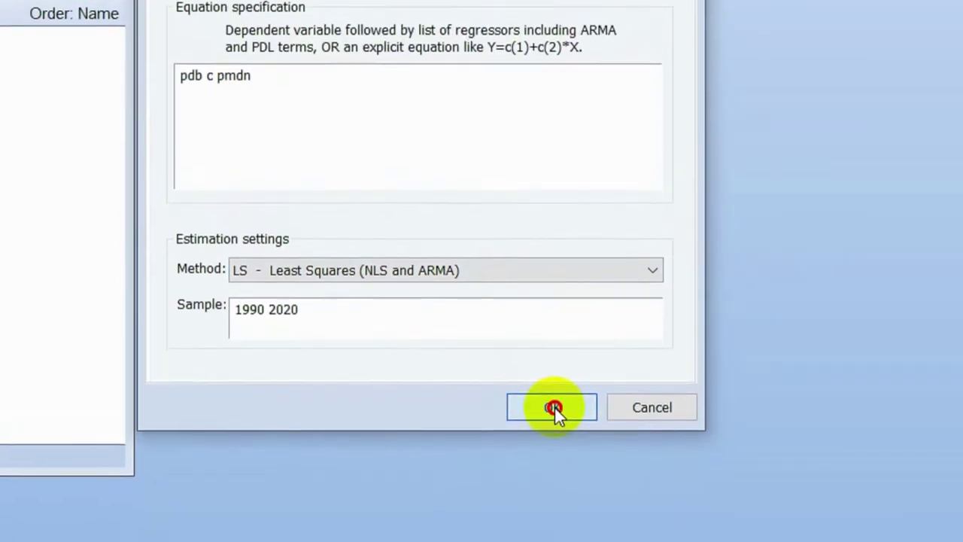
left_click(553, 419)
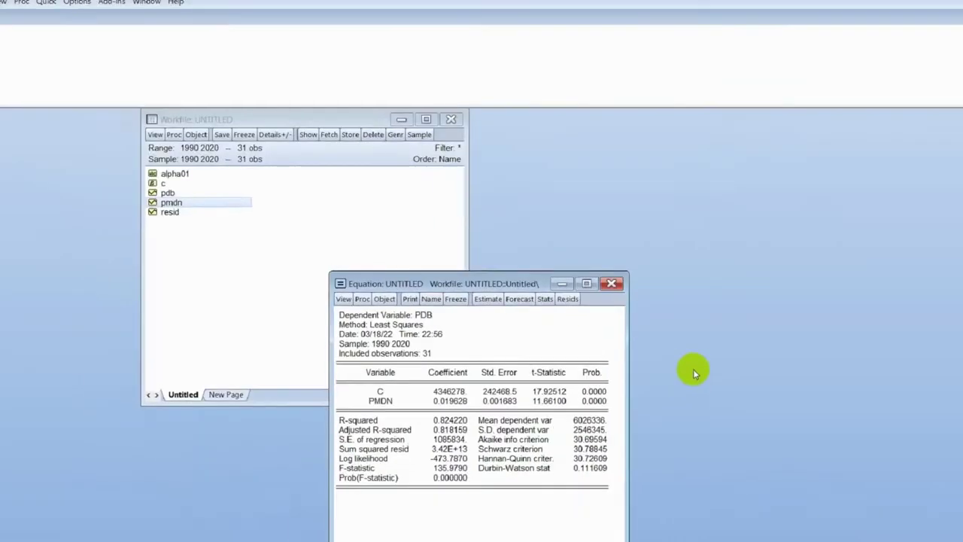
left_click_drag(528, 286, 664, 135)
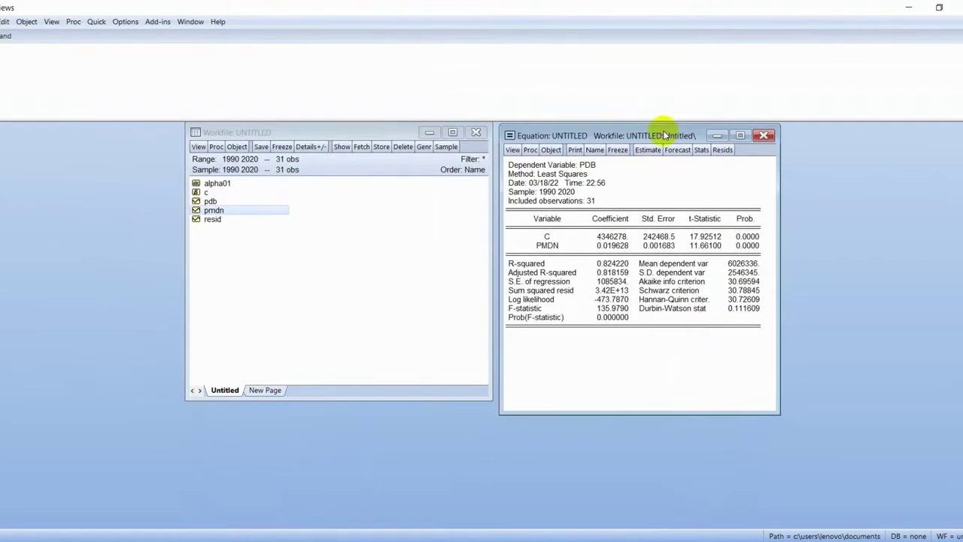
Examine the coefficients, standard errors, t-statistics and probabilities of C and PMDN, plus the R-squared, F-statistic and Durbin-Watson statistic
left_click(627, 237)
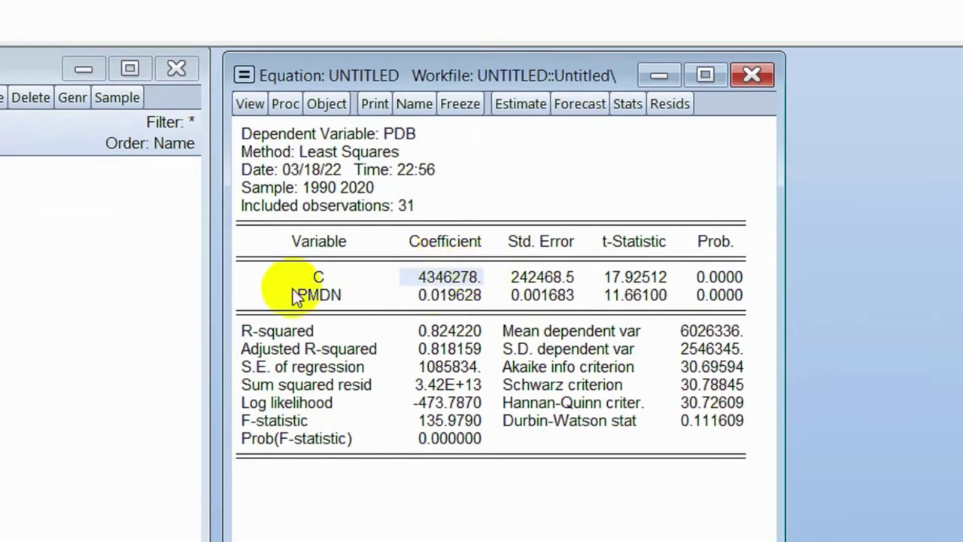
left_click(434, 299)
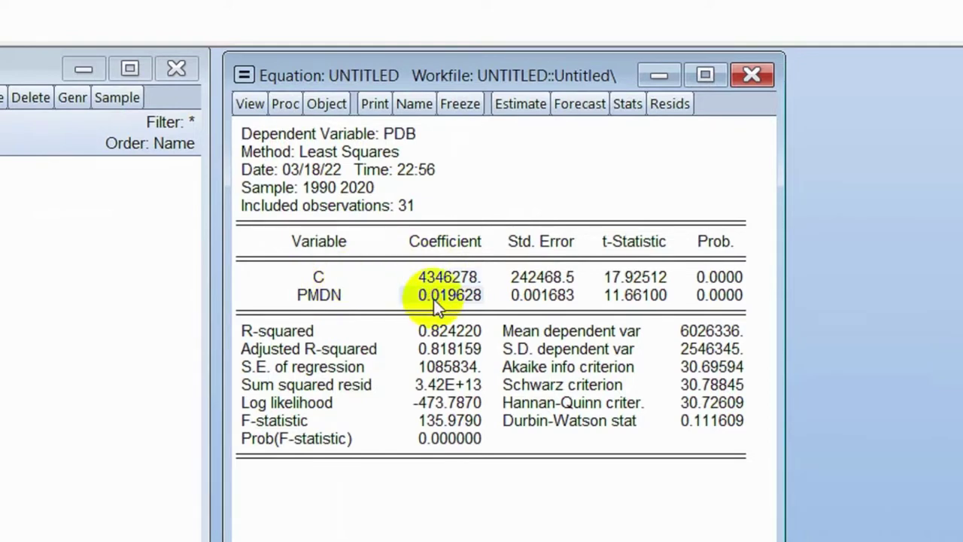
left_click(531, 277)
left_click(539, 298)
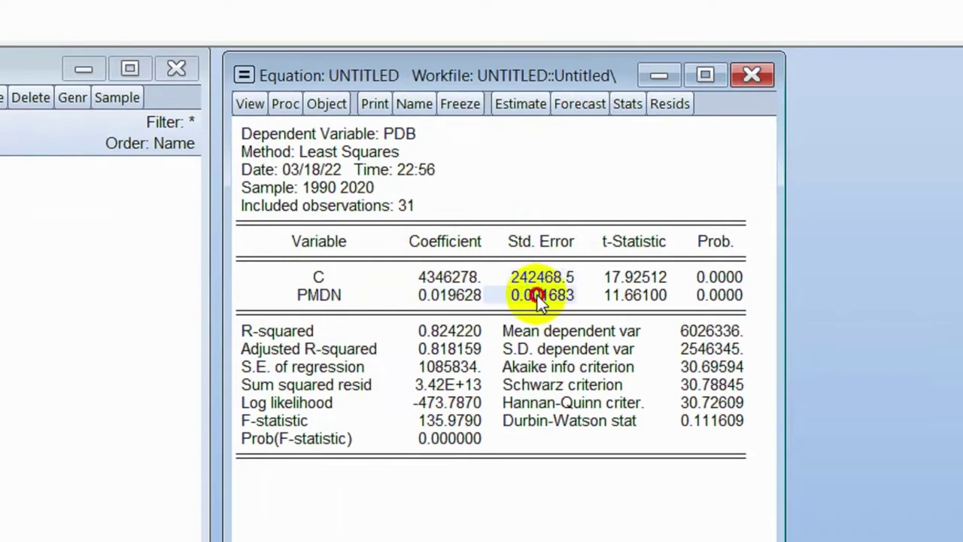
left_click(618, 280)
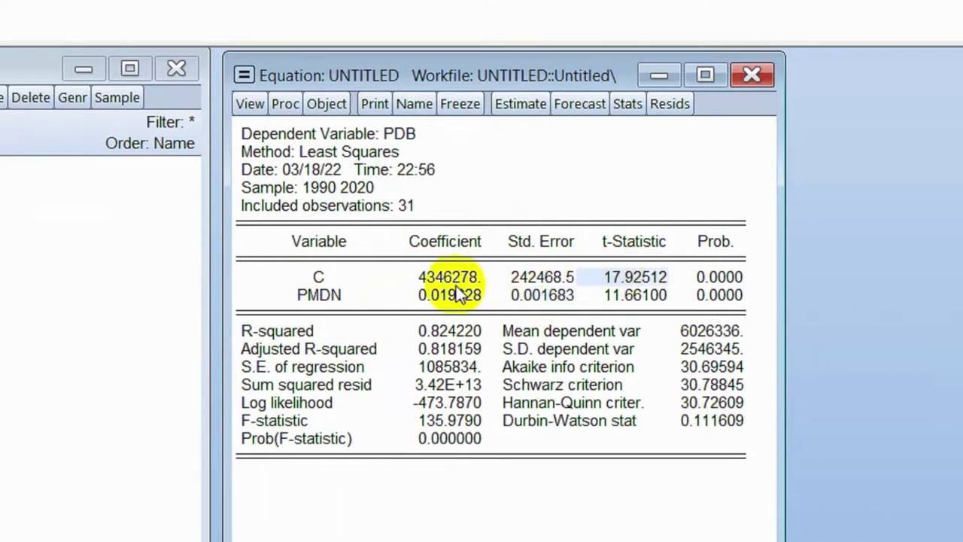
left_click(611, 296)
left_click(700, 271)
left_click(705, 275)
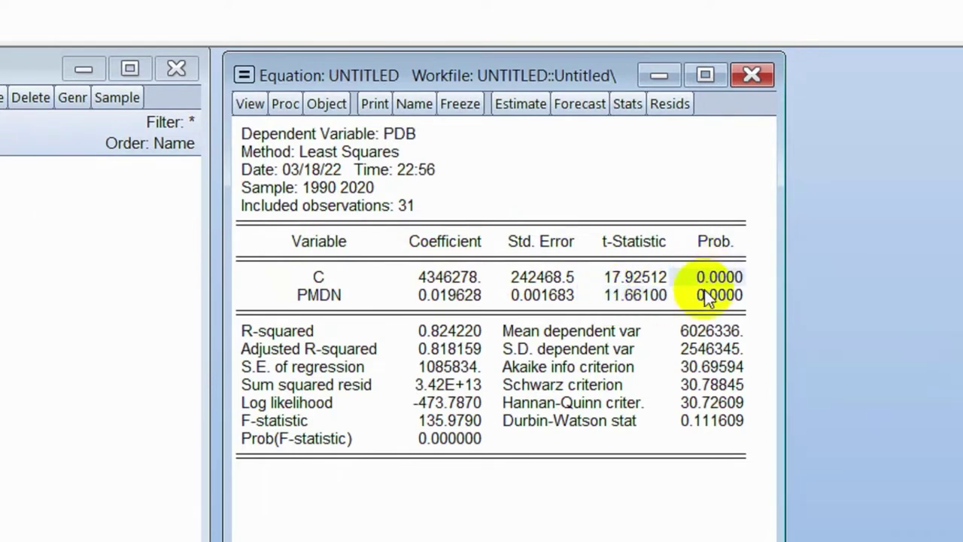
left_click(704, 298)
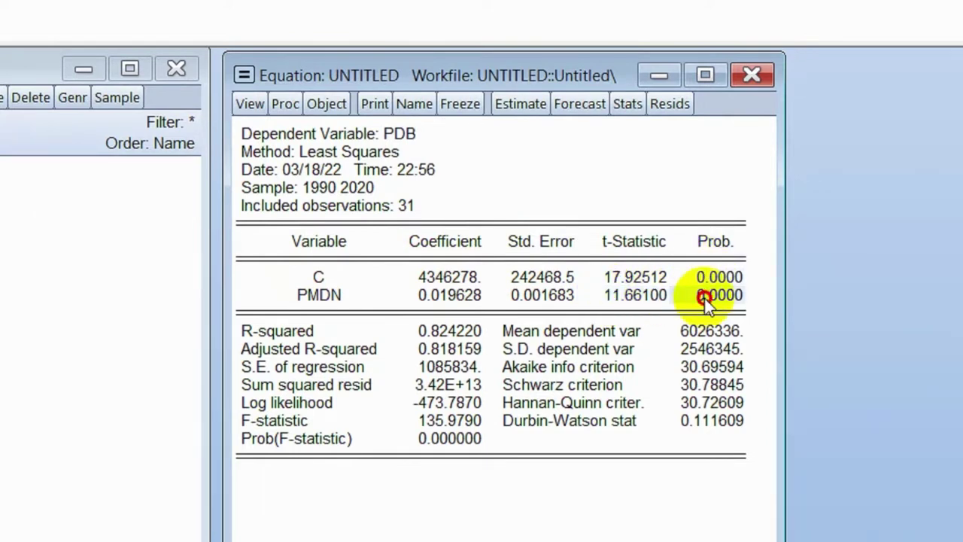
left_click(452, 336)
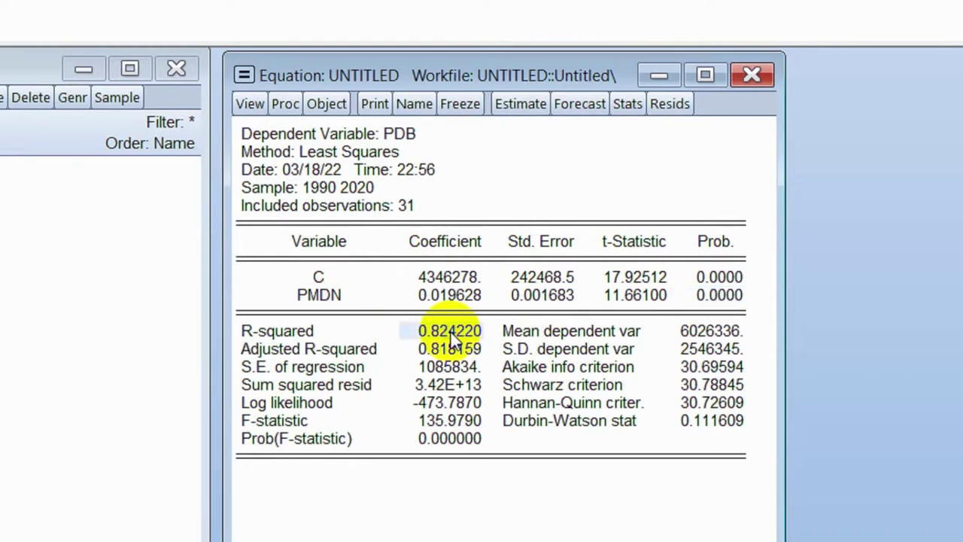
left_click(433, 419)
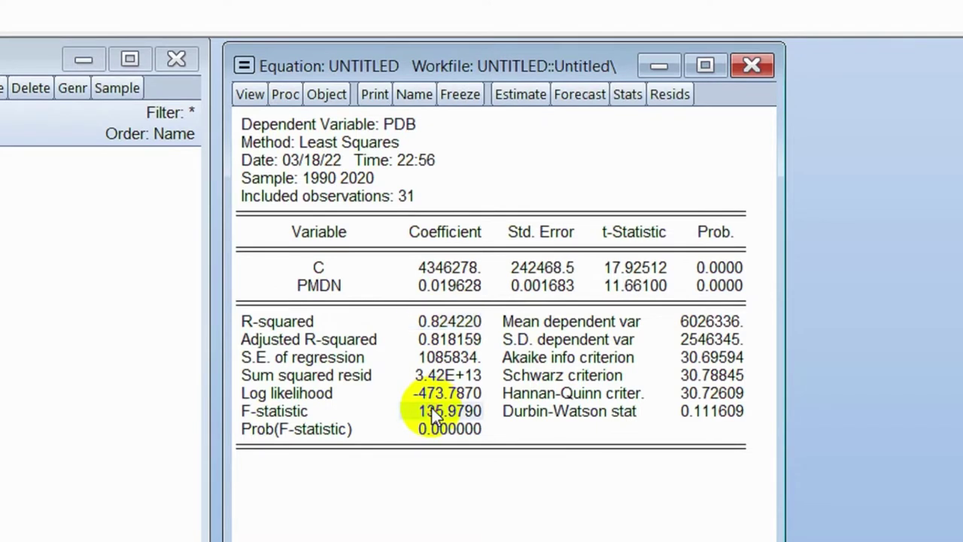
left_click(704, 412)
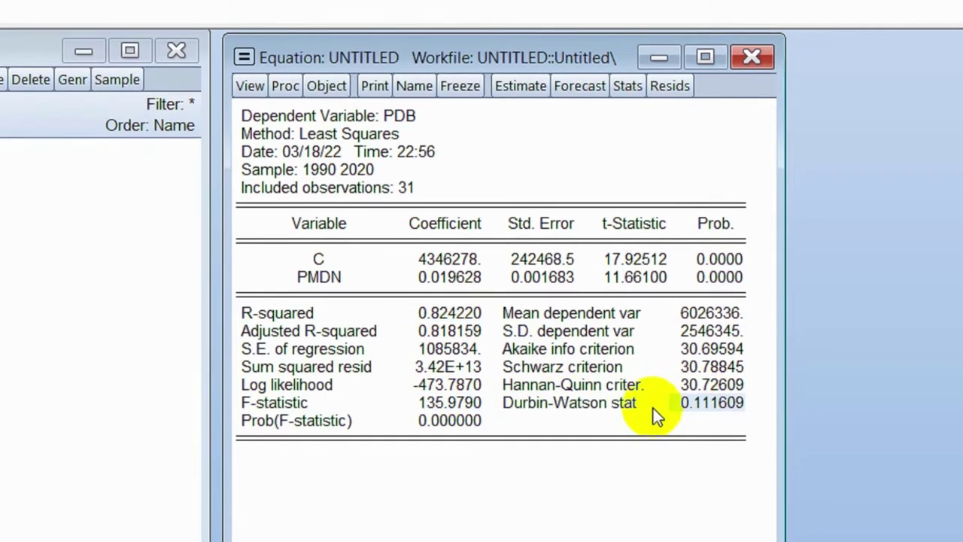